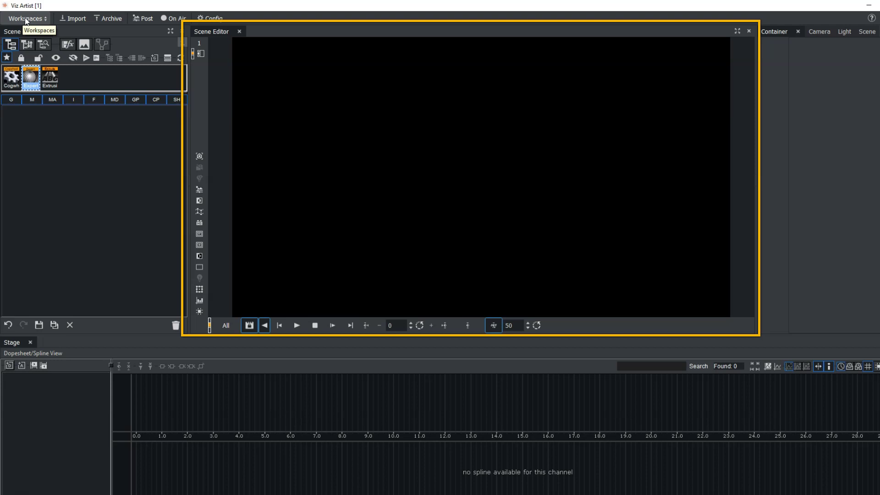
Switch to the workspace layout that includes the Built-Ins and Server panels, and open the livedesign1 scene.
left_click(25, 21)
left_click(23, 28)
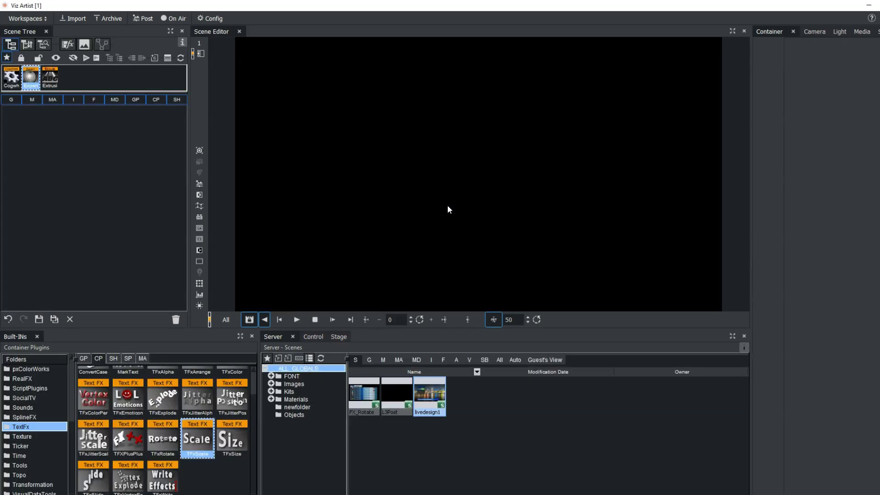
double_click(430, 394)
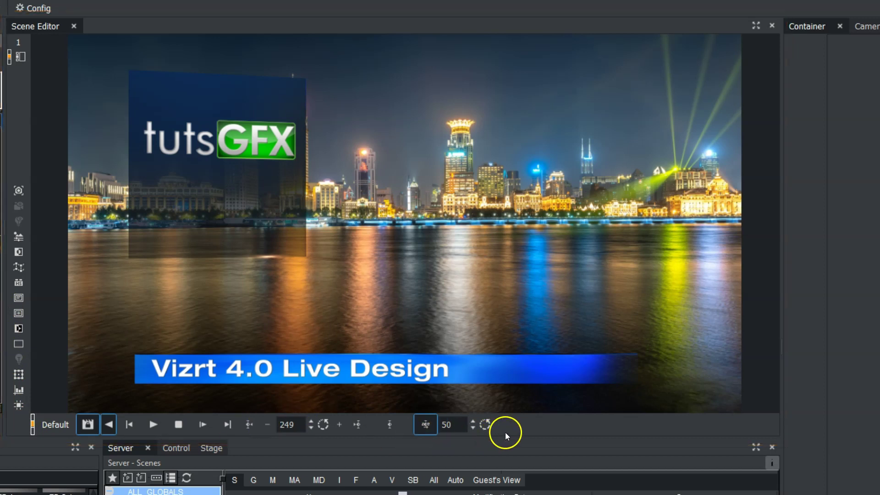
Rewind the scene animation to the start, play it, and try stopping and continuing playback.
left_click(132, 422)
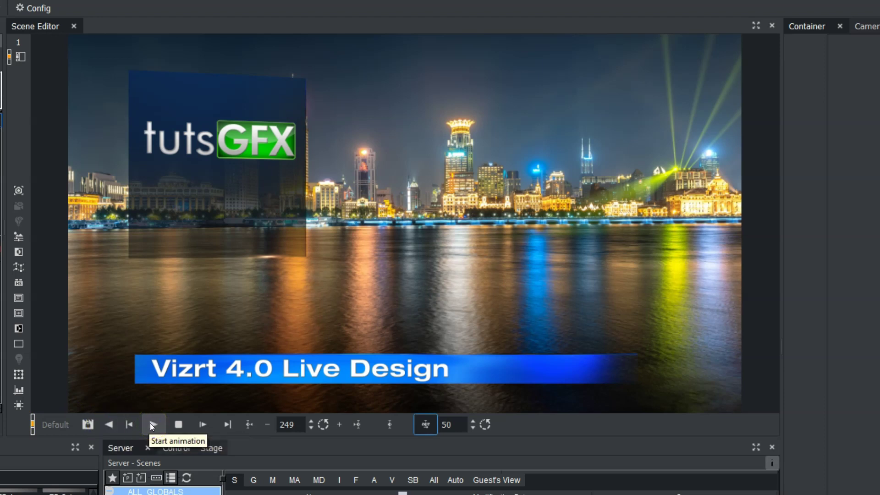
left_click(129, 424)
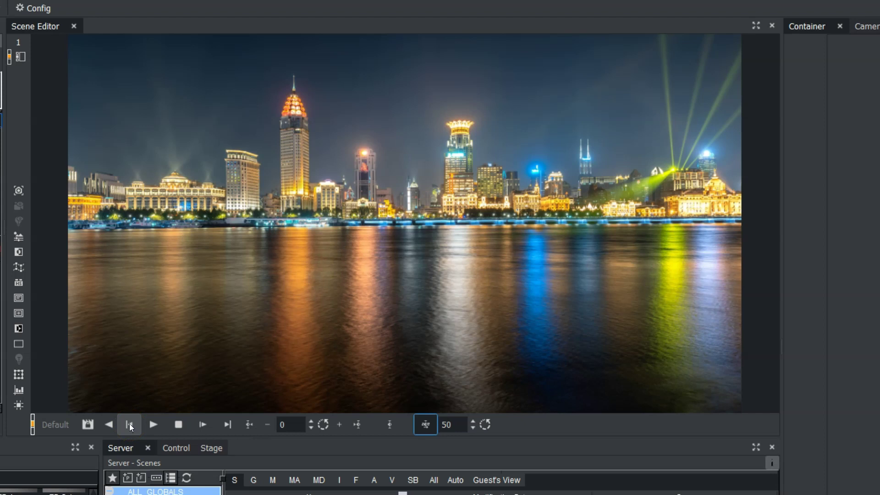
left_click(109, 424)
left_click(154, 425)
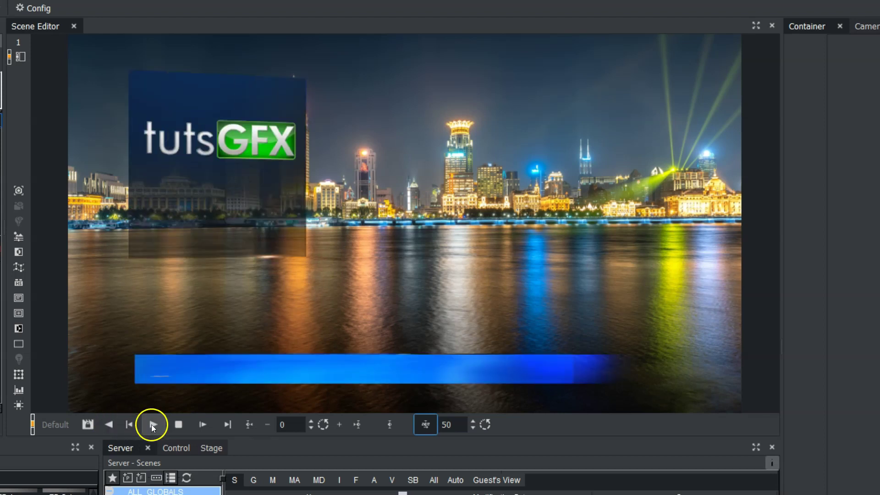
left_click(178, 424)
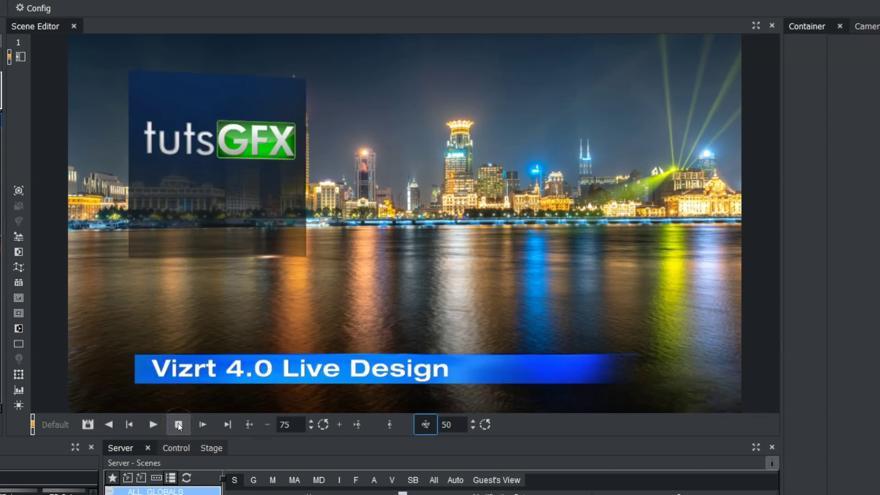
left_click(207, 423)
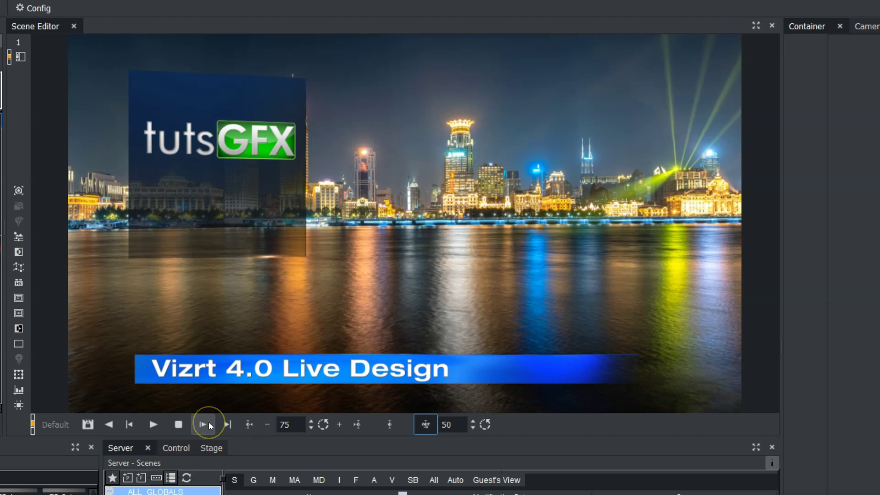
Jump to the end of the animation, scrub backwards, and return the timeline to frame 0.
left_click(225, 420)
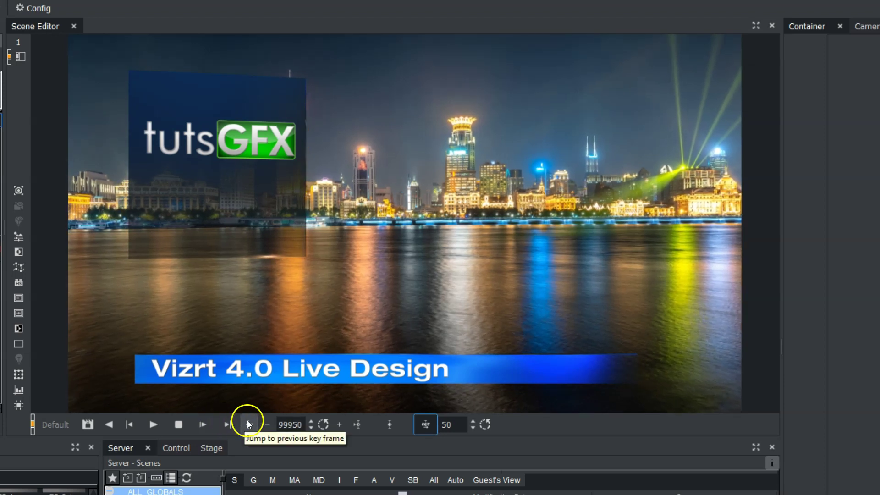
left_click(247, 424)
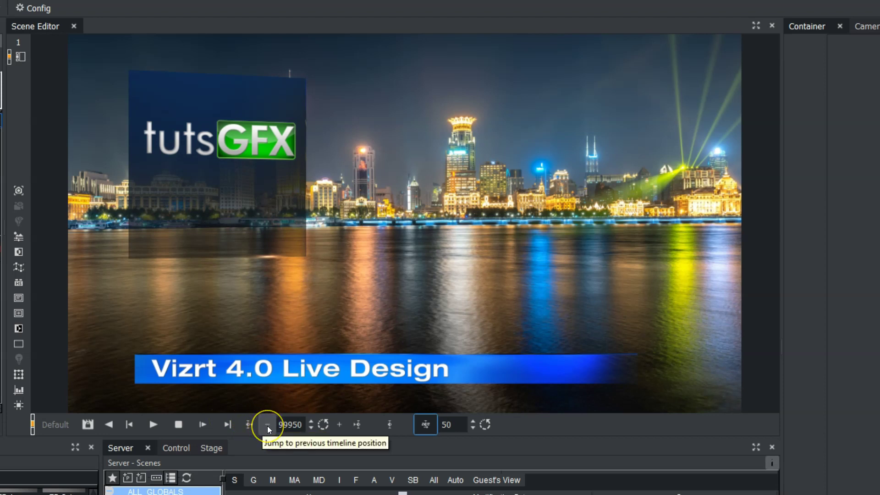
left_click(267, 426)
left_click_drag(283, 424, 110, 425)
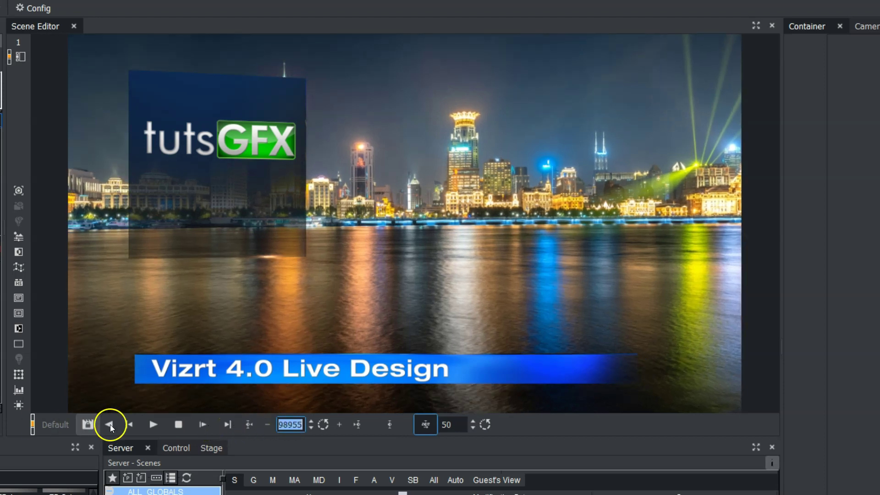
left_click(220, 450)
left_click(322, 424)
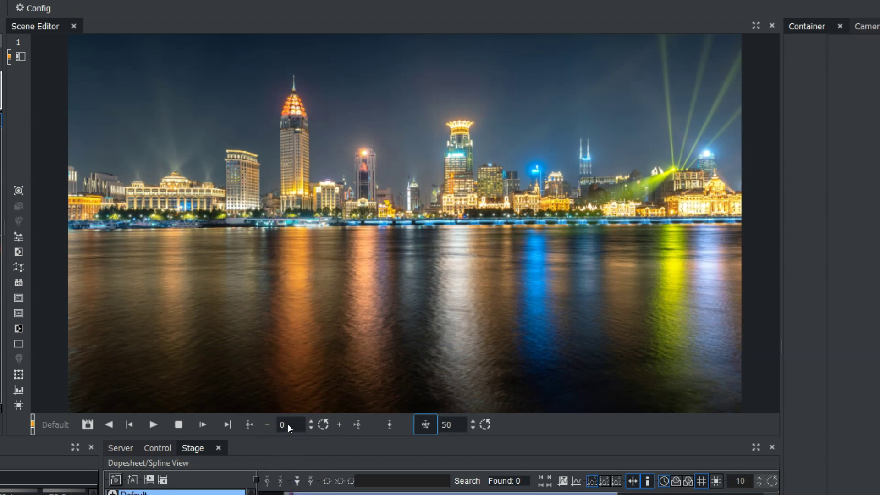
Try the controls for stepping the timeline position, jumping between key frames and setting a key frame.
left_click(269, 426)
left_click_drag(285, 424, 245, 422)
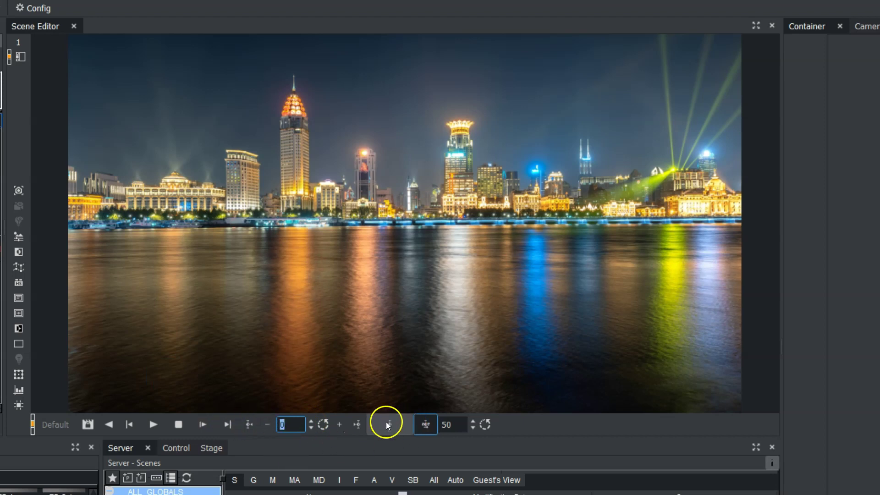
left_click(417, 428)
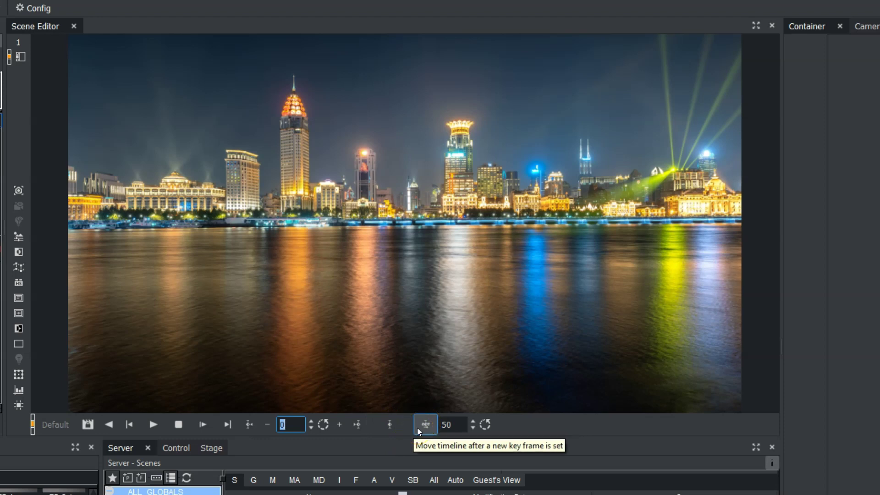
left_click(323, 425)
left_click(336, 424)
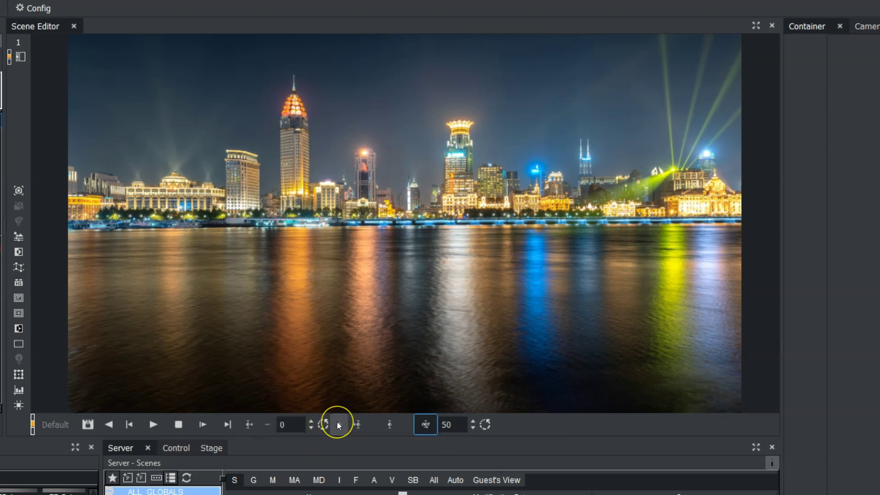
left_click(358, 426)
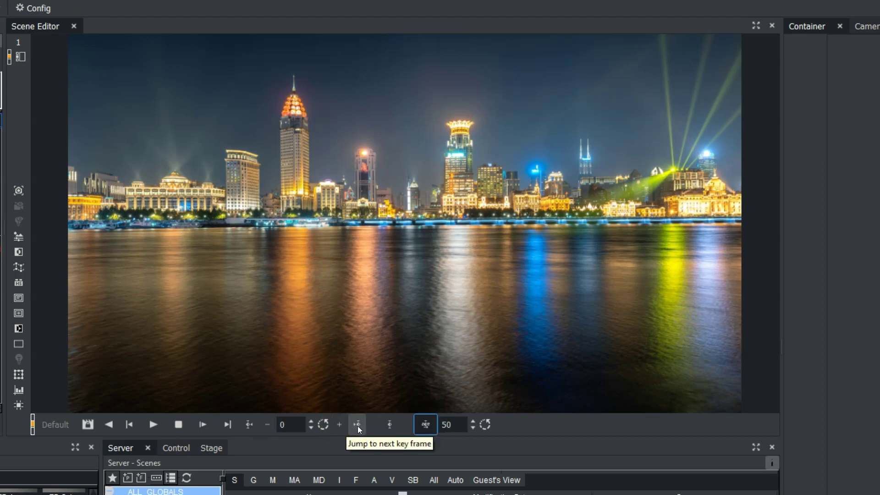
left_click(387, 425)
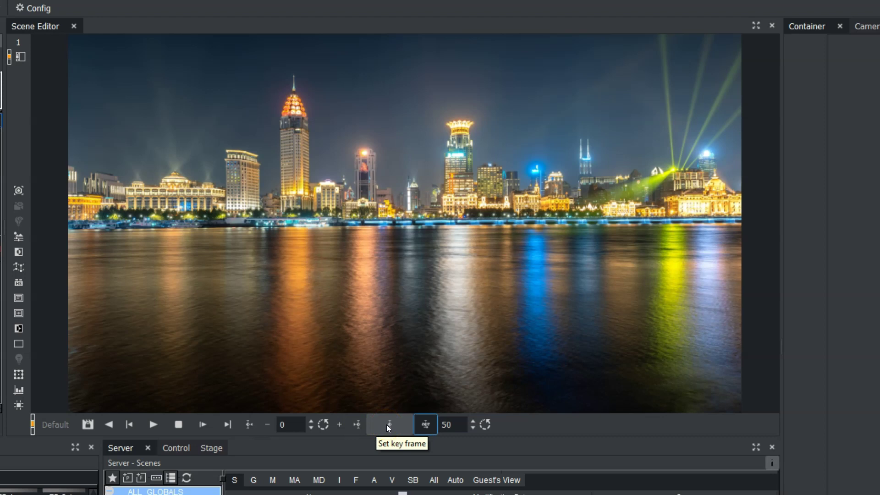
Disable moving the timeline after a new key frame is set, and set its frame offset to 60.
left_click(419, 424)
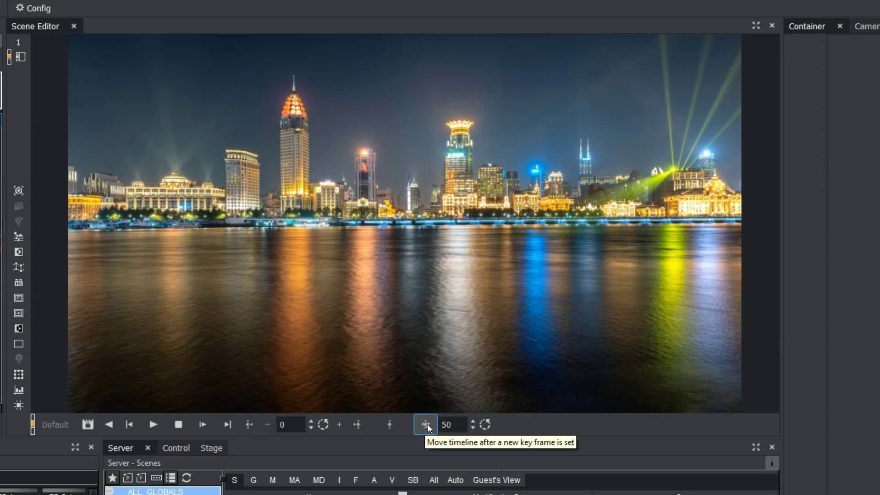
left_click(428, 425)
left_click(454, 425)
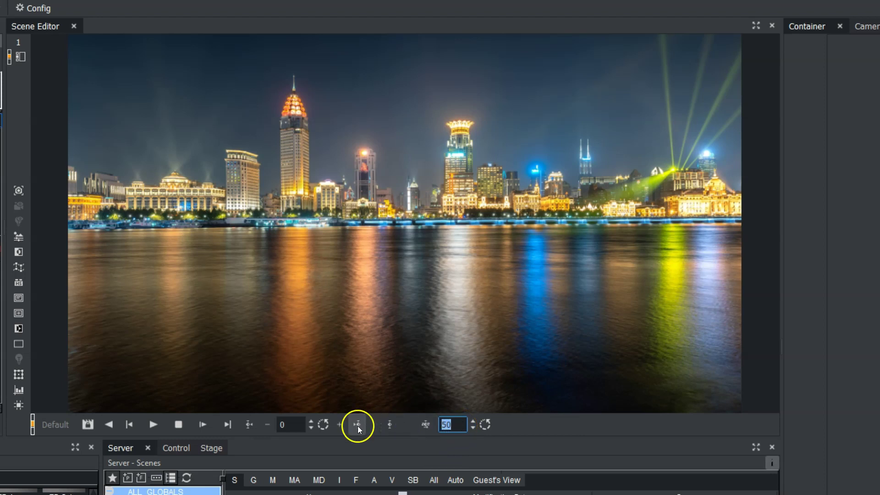
double_click(445, 425)
type("56")
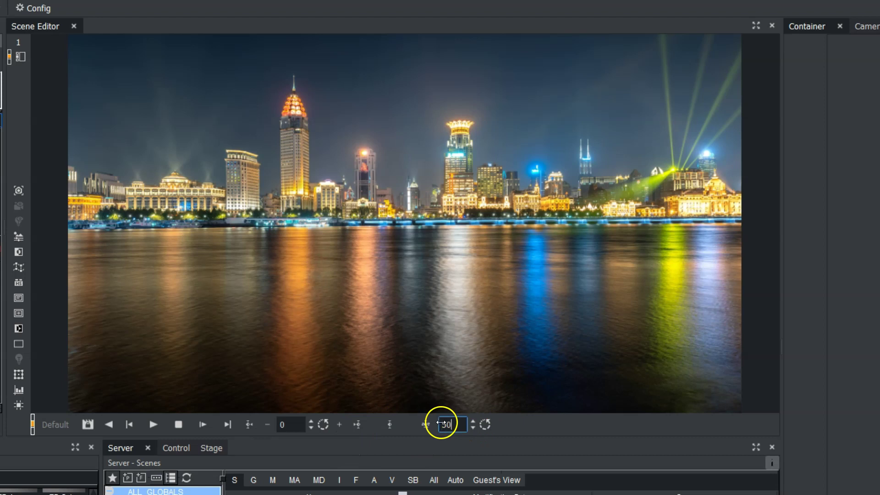
left_click(473, 422)
left_click(473, 421)
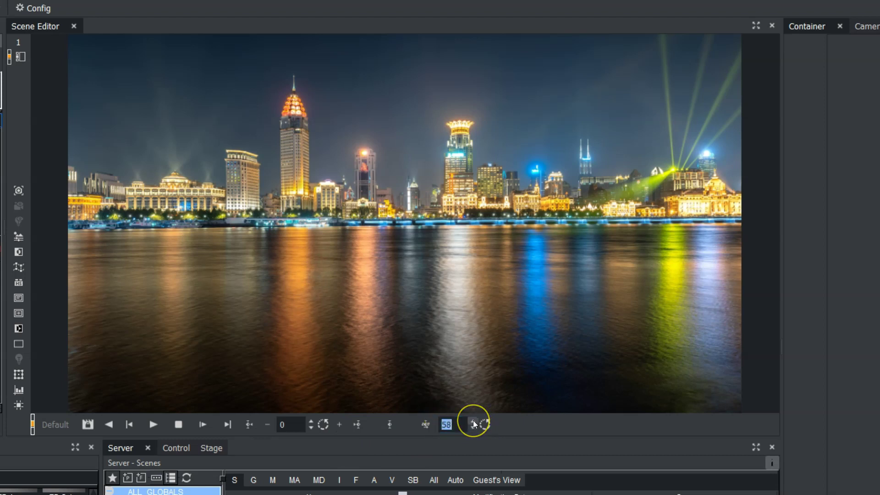
left_click(473, 421)
left_click(473, 422)
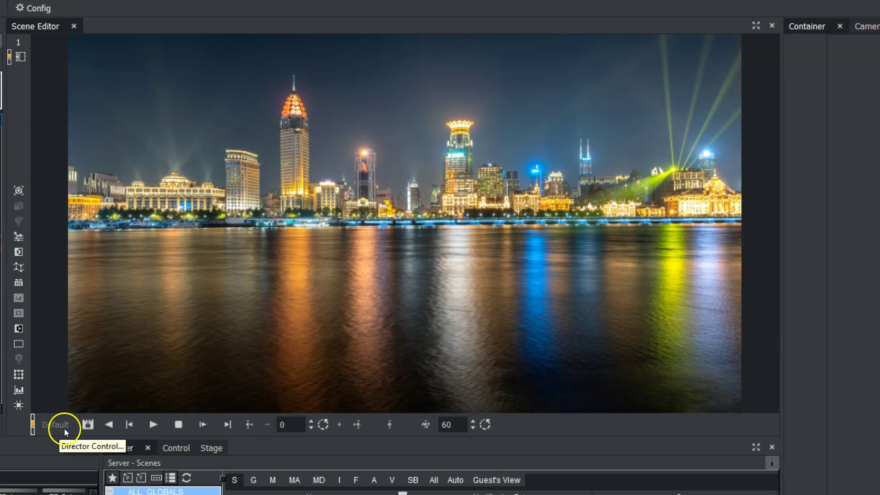
Enable director selection for the scene's animation and open Director Control beside the scene list.
left_click(87, 424)
left_click(88, 425)
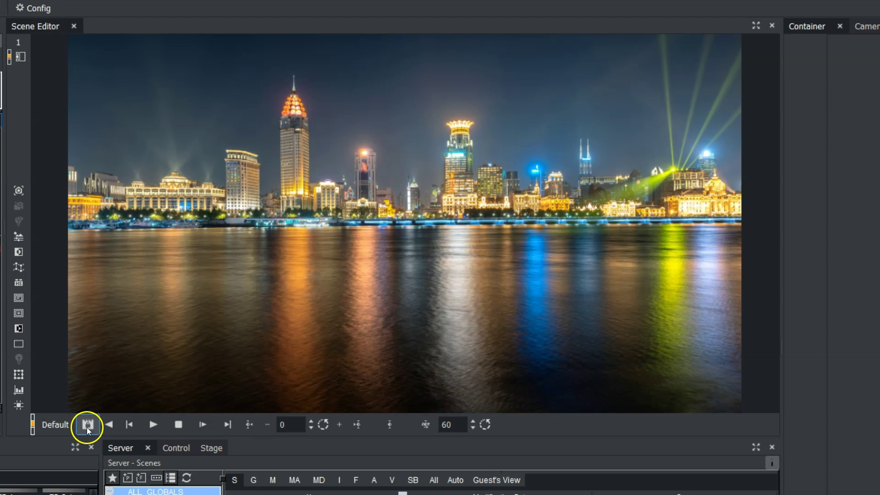
left_click(56, 425)
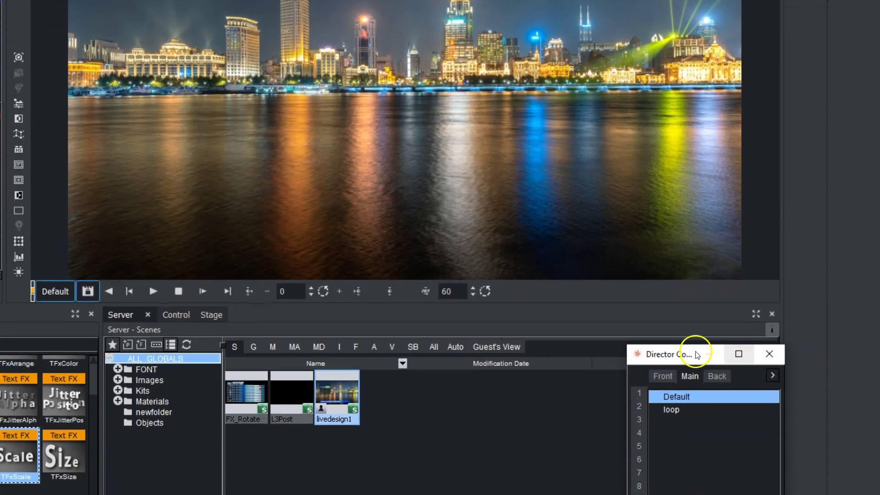
left_click_drag(692, 489, 672, 458)
left_click_drag(673, 325, 659, 281)
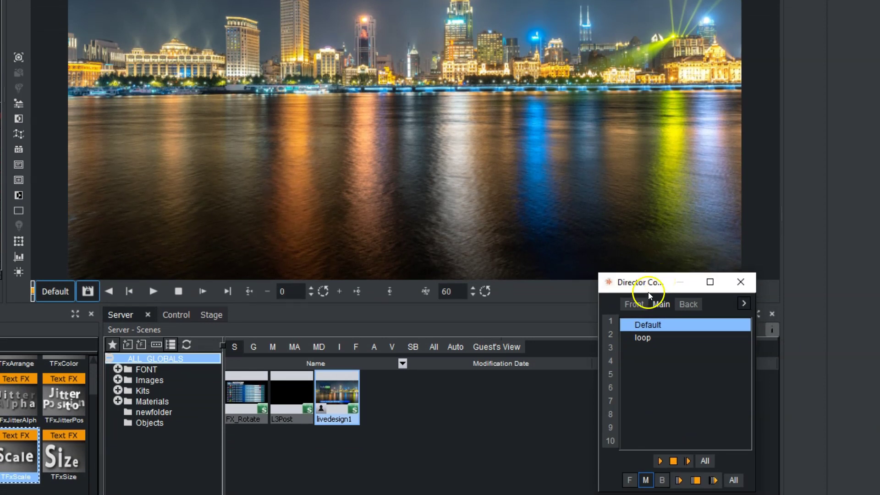
Play the Default and loop directors together, replay Default alone, and close Director Control.
left_click(644, 338, "ctrl")
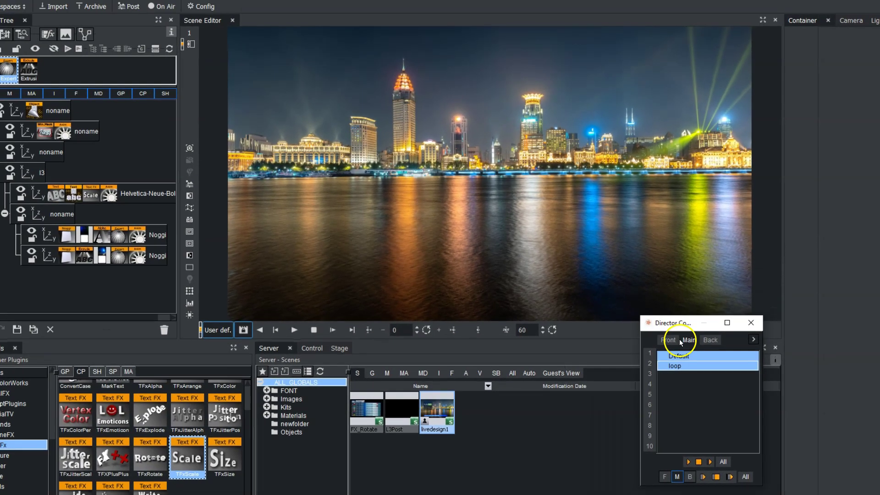
left_click(689, 461)
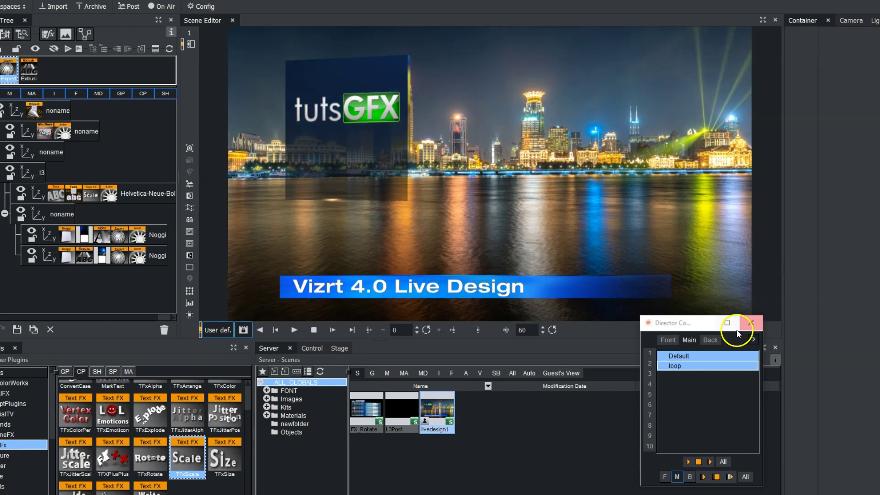
left_click(693, 357)
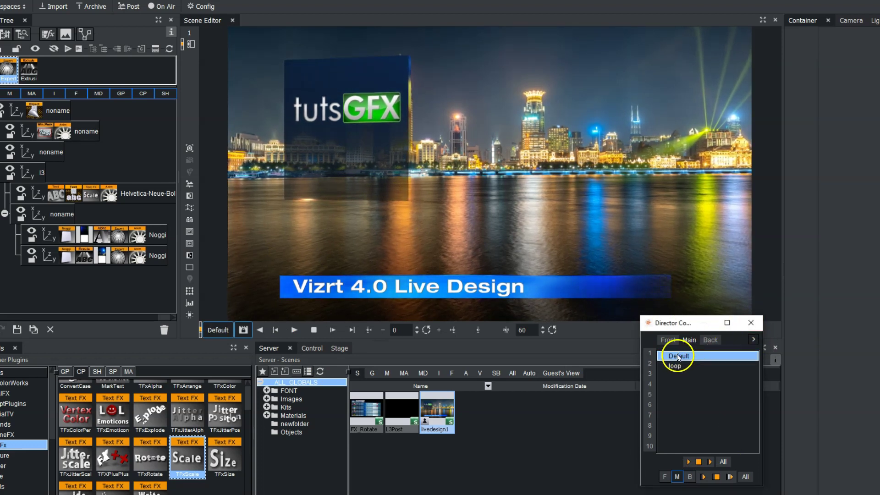
left_click(689, 461)
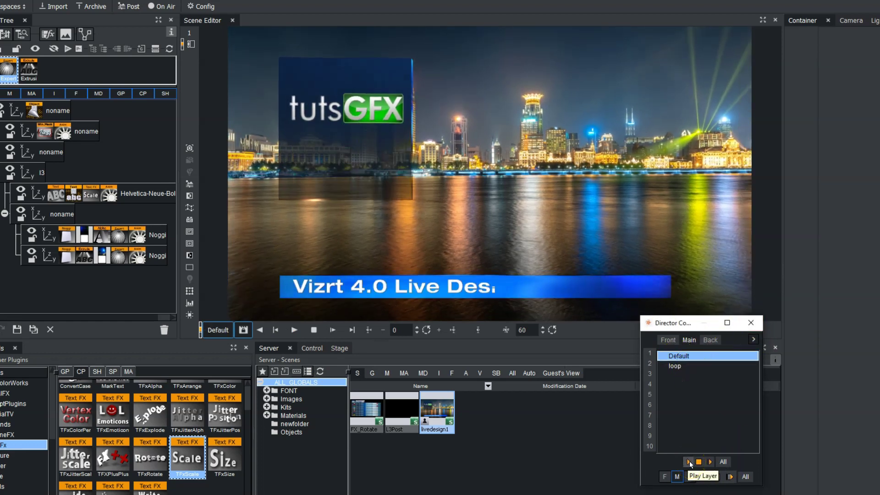
left_click(752, 322)
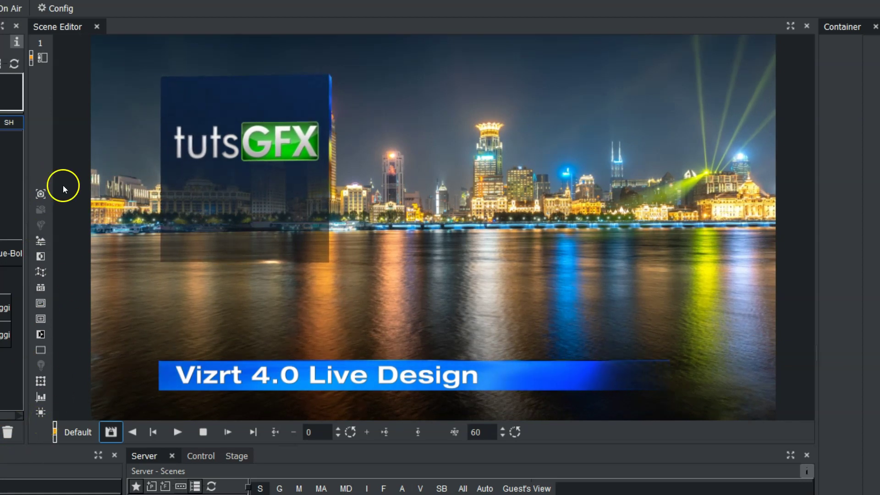
Inspect the Take Snapshot options and close the dialog without saving an image.
left_click(41, 195)
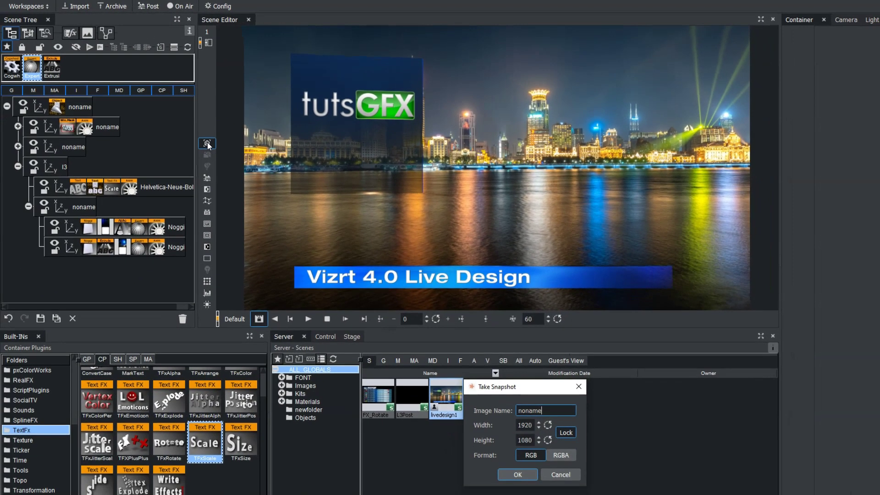
double_click(569, 411)
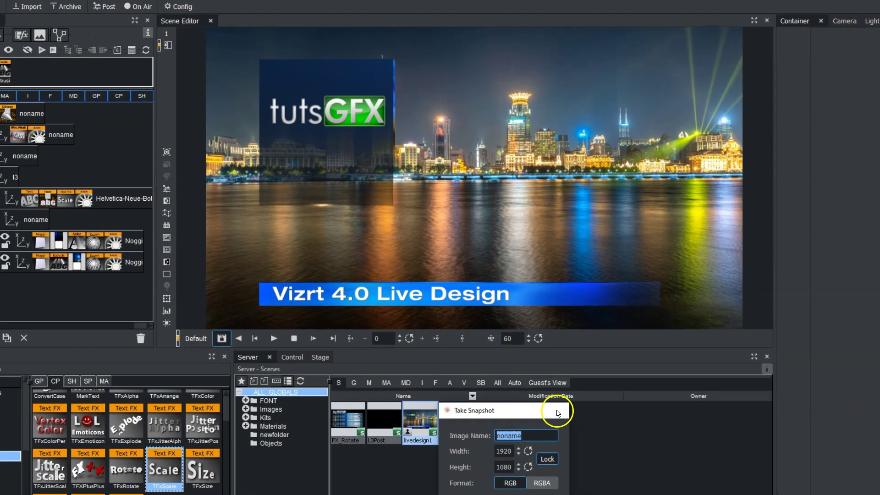
left_click(576, 388)
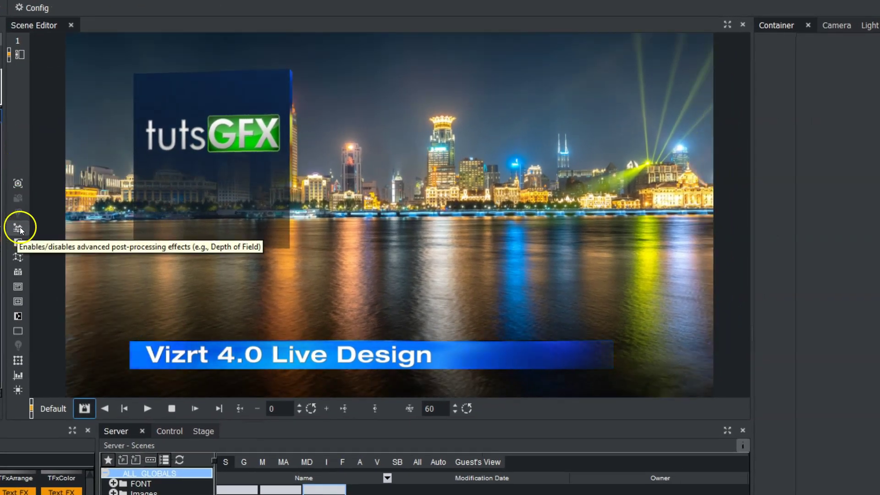
Show the title area and safe area guides over the rendered scene.
left_click(17, 260)
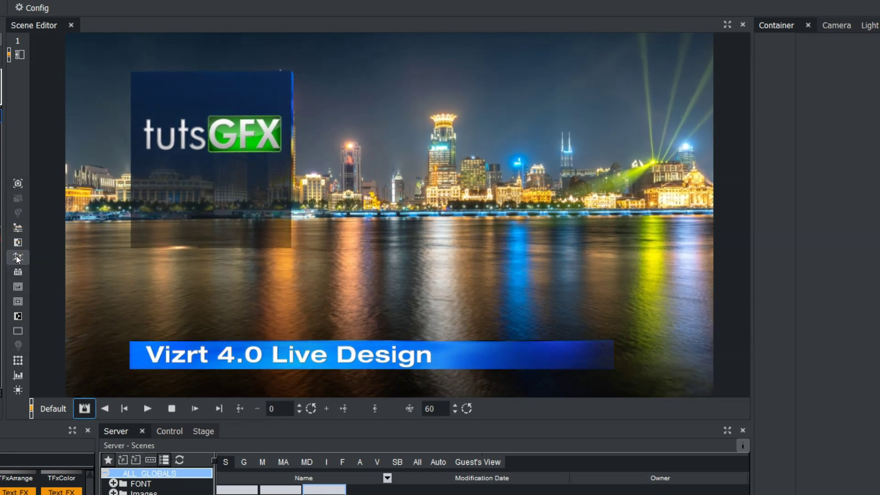
left_click(17, 272)
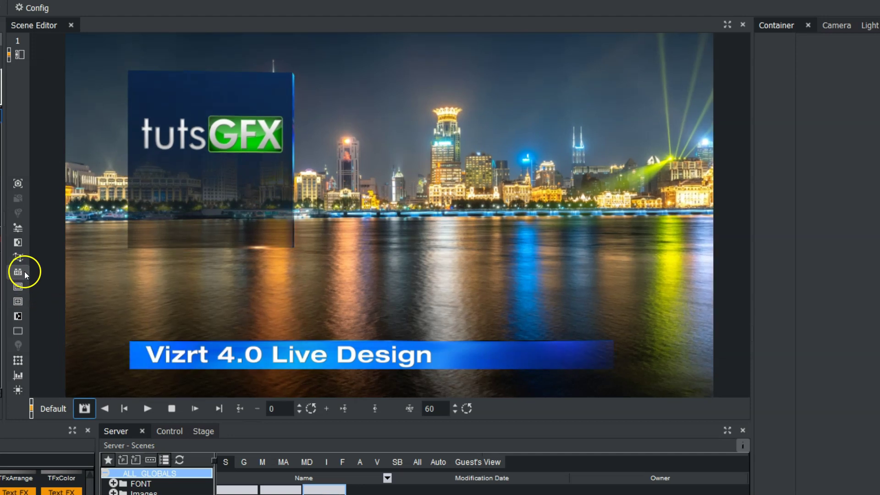
left_click(18, 286)
left_click(17, 302)
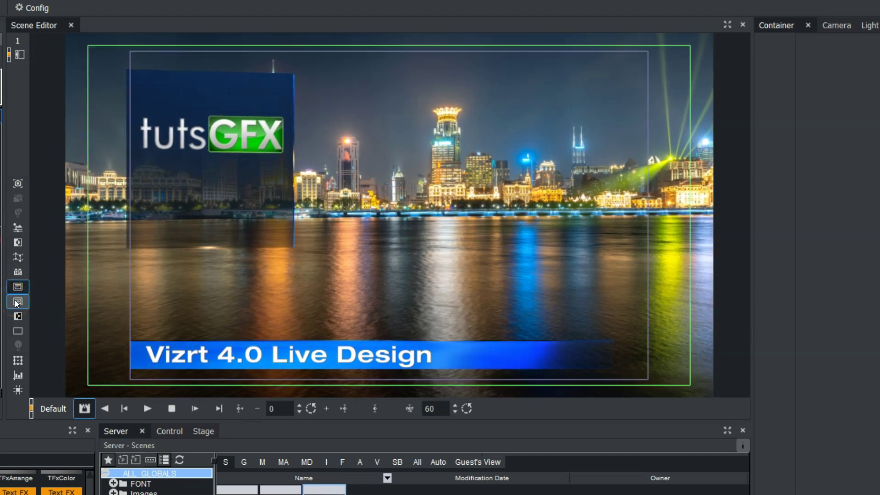
Preview the scene's key signal and its wireframe one after the other, restoring the normal rendered view each time.
left_click(19, 316)
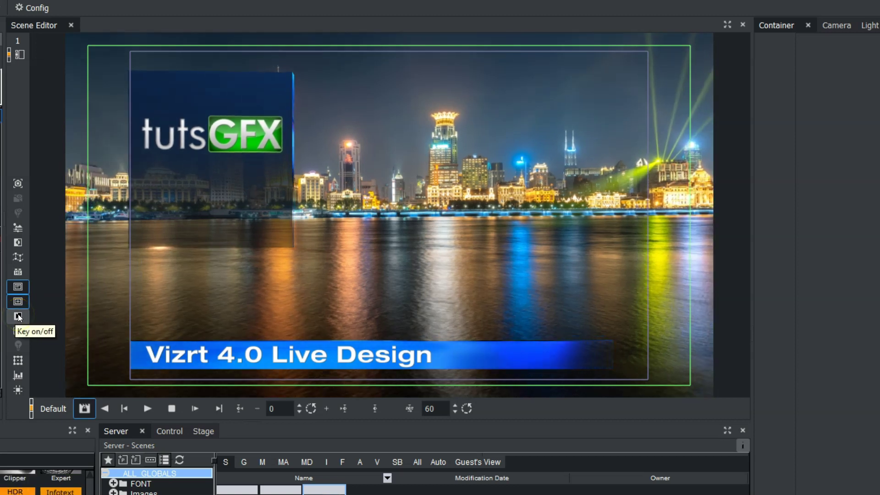
left_click(19, 317)
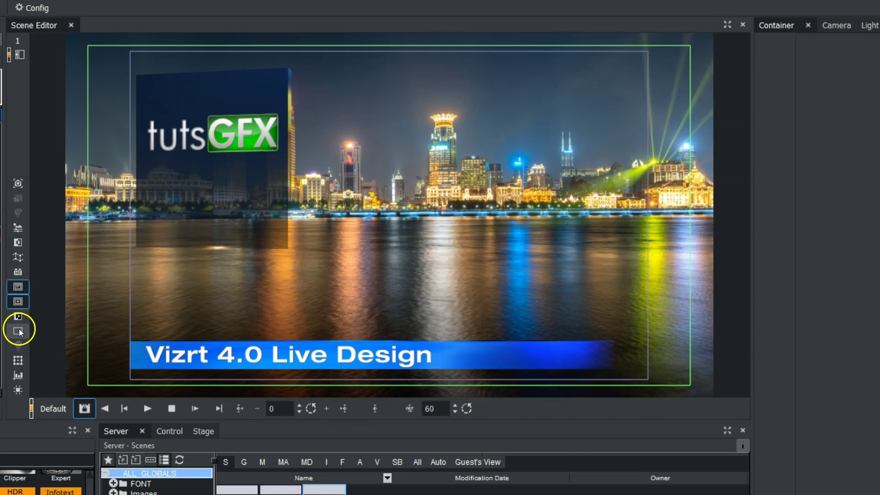
left_click(19, 331)
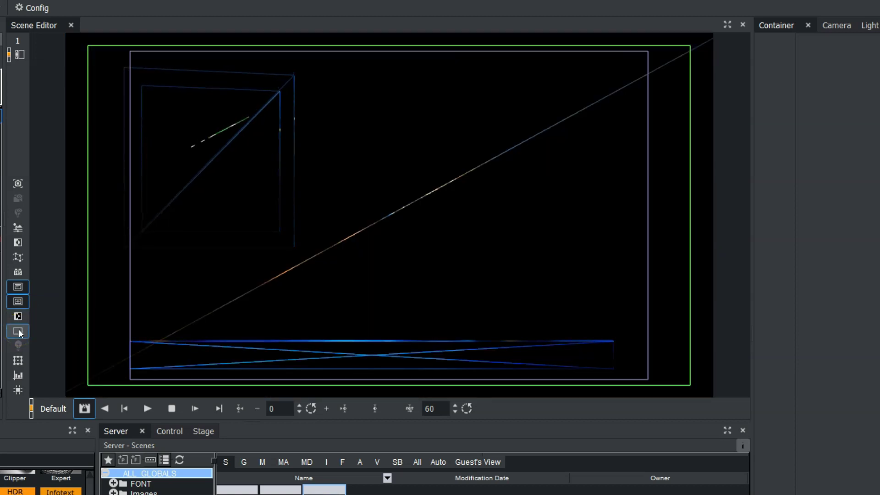
left_click(19, 333)
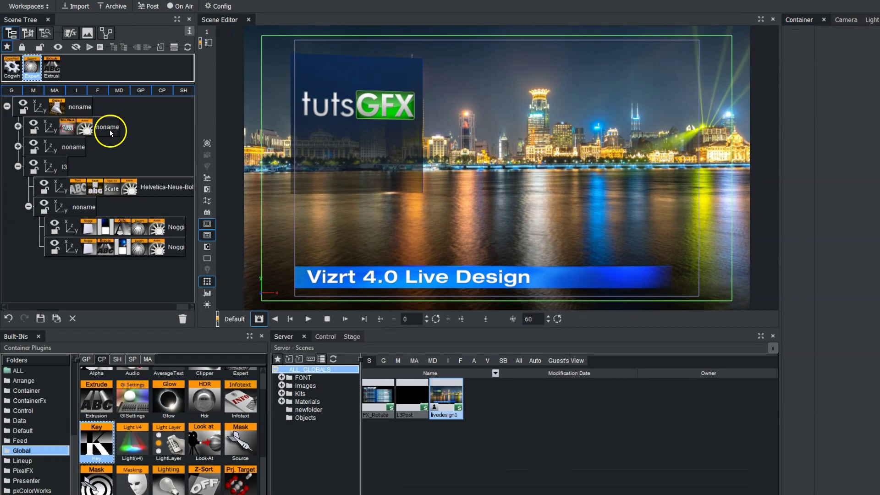
Select the tutsGFX logo container to show its bounding box, and turn on the rendering performance display.
left_click(111, 130)
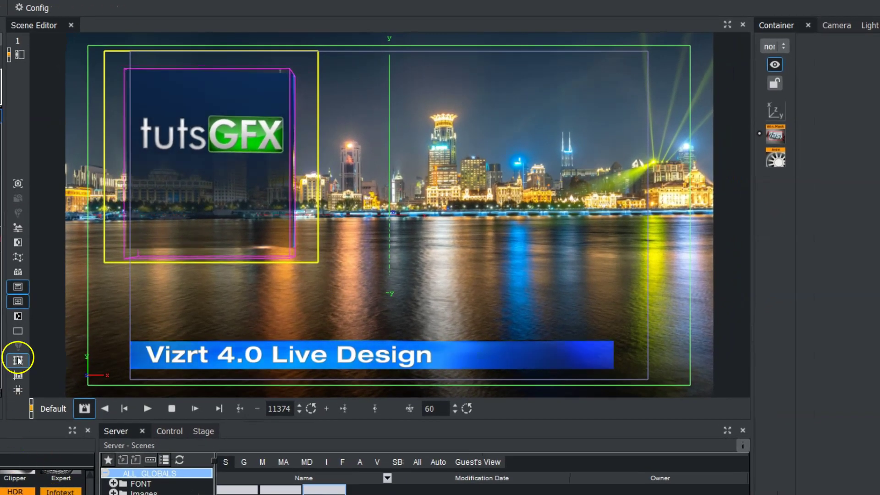
left_click(19, 375)
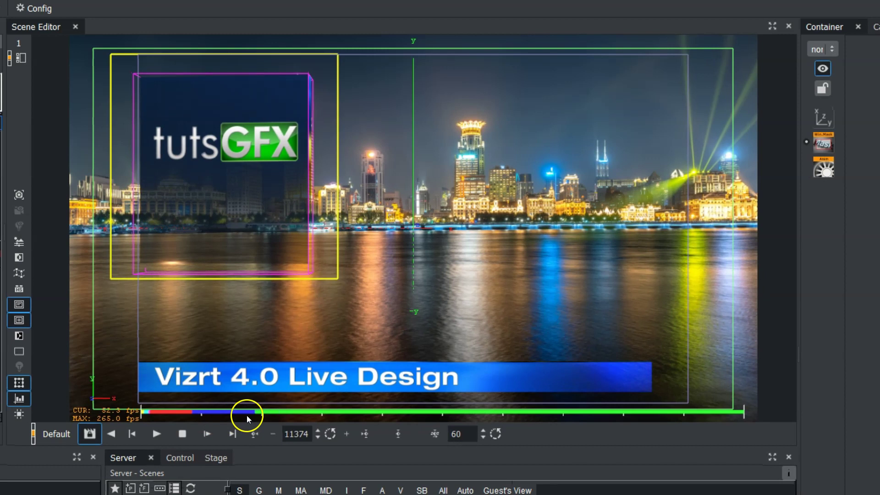
Open the grid tools over the rendered scene and choose the XY plane for the grid.
left_click(17, 414)
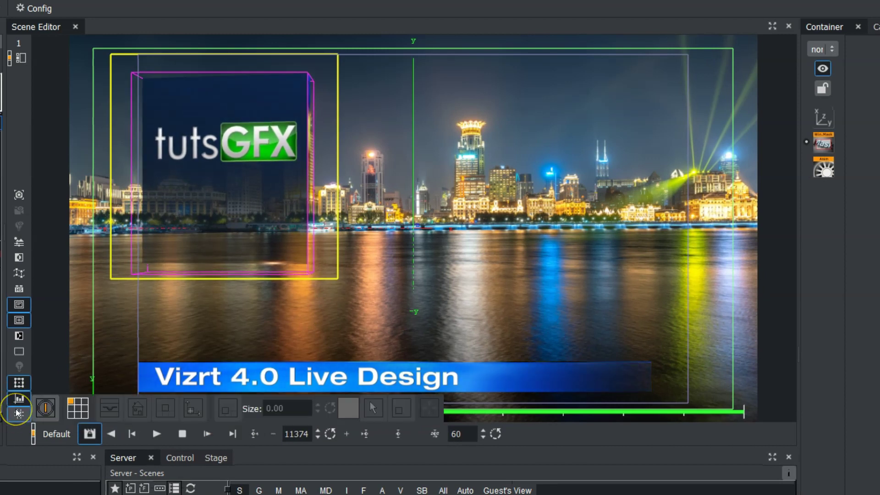
left_click(45, 409)
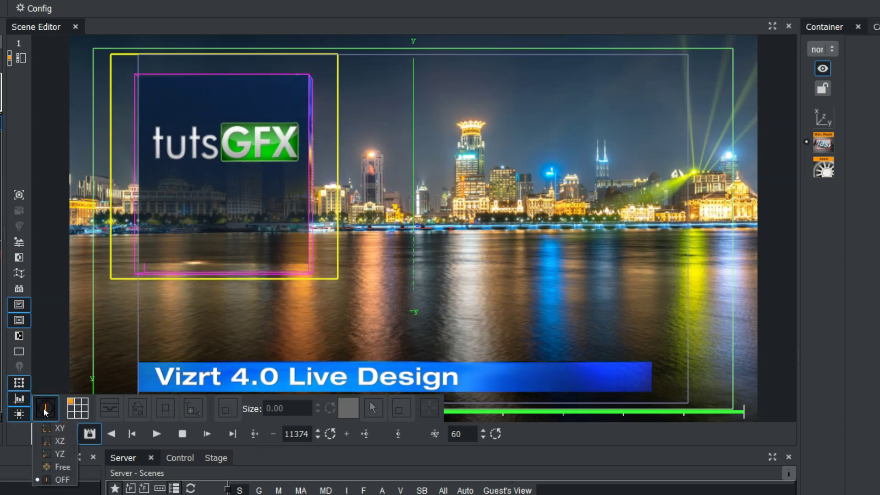
left_click(51, 429)
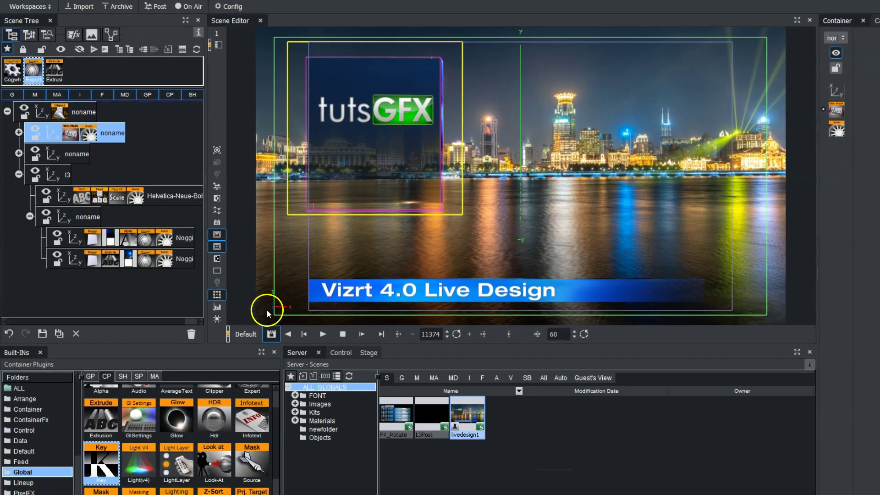
Switch to the workspace with three preview views and the Stage, and undock the Scene Editor as a floating window.
left_click(21, 6)
left_click(18, 29)
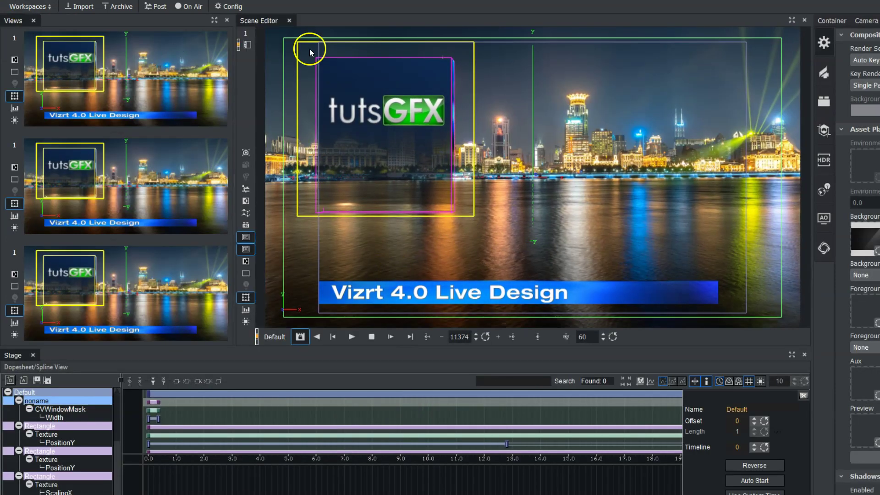
left_click_drag(267, 20, 117, 63)
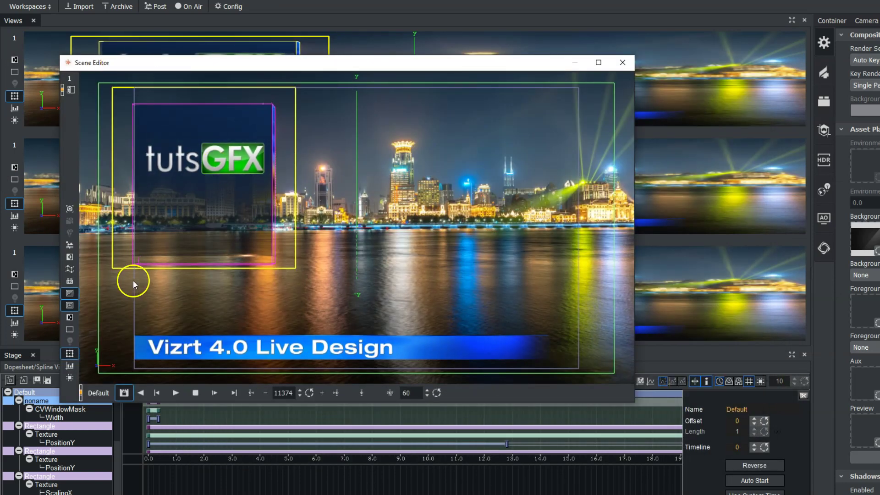